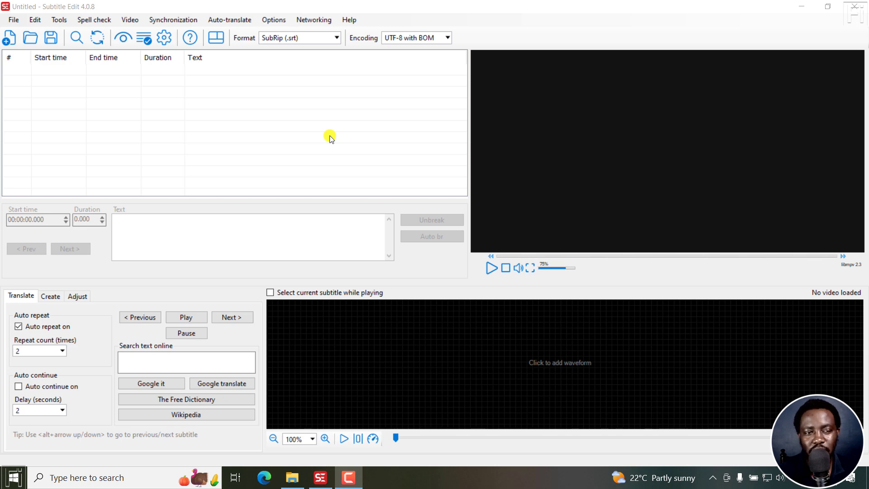
# Open the video file Clip 3.mp4.
pyautogui.click(132, 20)
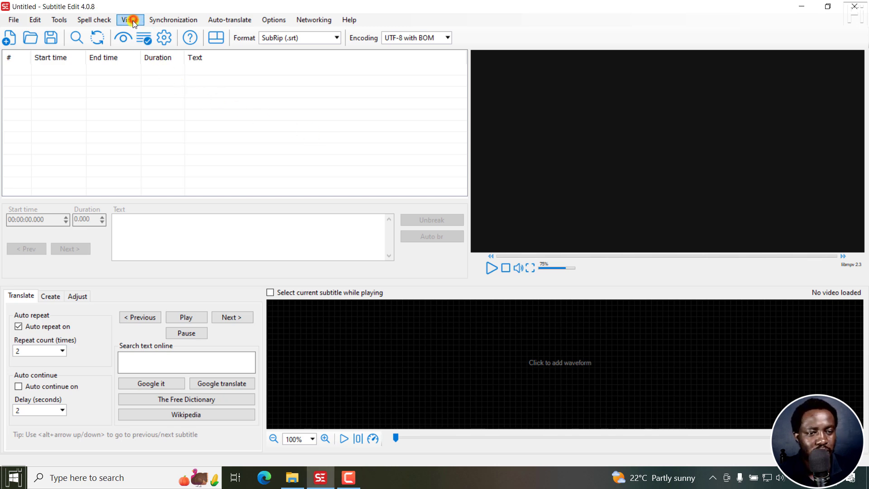
pyautogui.click(133, 20)
pyautogui.click(150, 33)
pyautogui.click(146, 119)
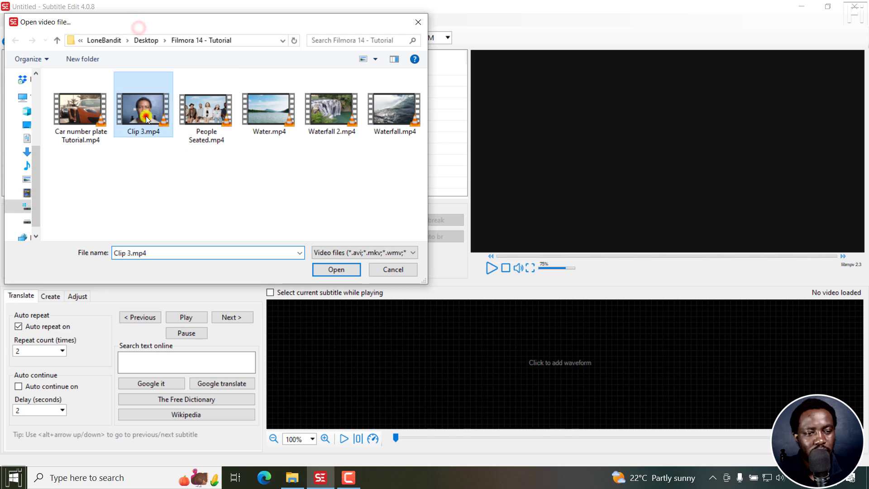
pyautogui.click(331, 271)
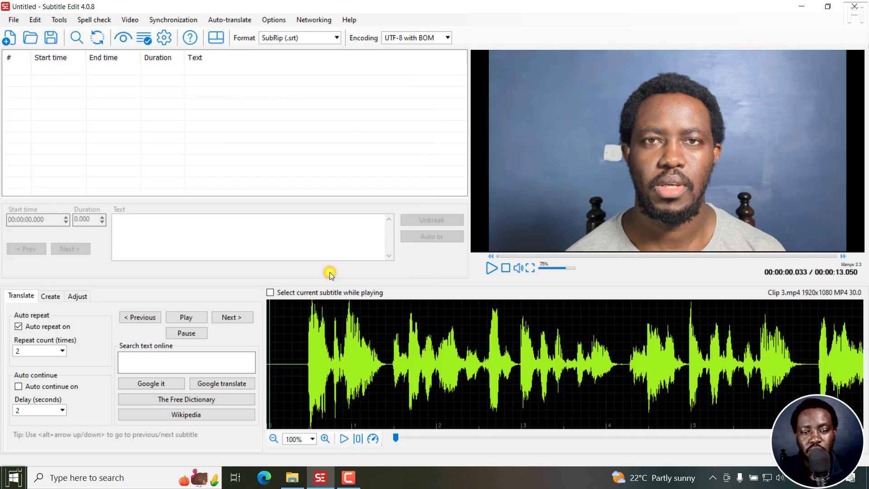
# Generate subtitles for the loaded clip using Whisper audio to text.
pyautogui.click(128, 20)
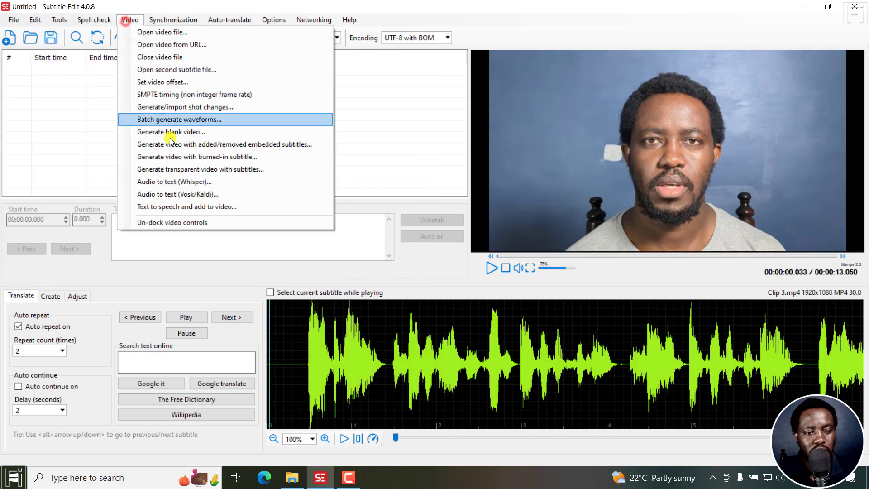
pyautogui.click(177, 182)
pyautogui.click(460, 261)
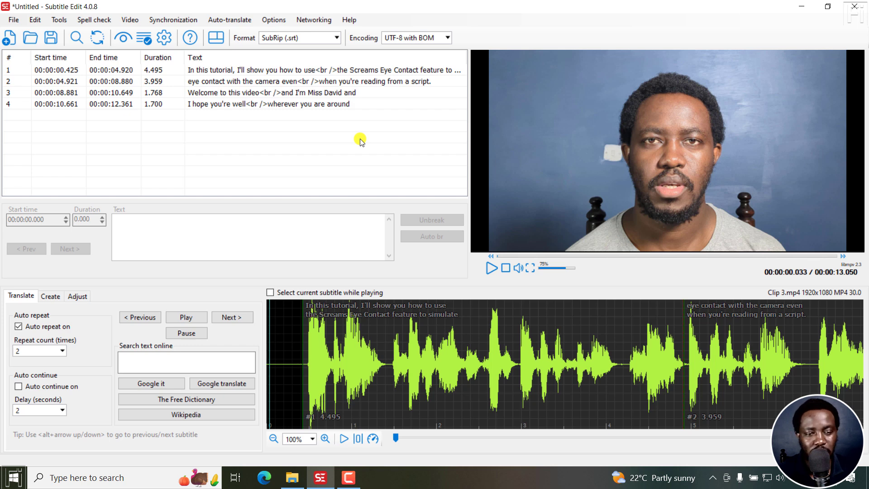
# Select all four subtitle lines and convert the subtitle format to Advanced Sub Station Alpha (.ass).
pyautogui.moveTo(298, 133); pyautogui.dragTo(267, 75)
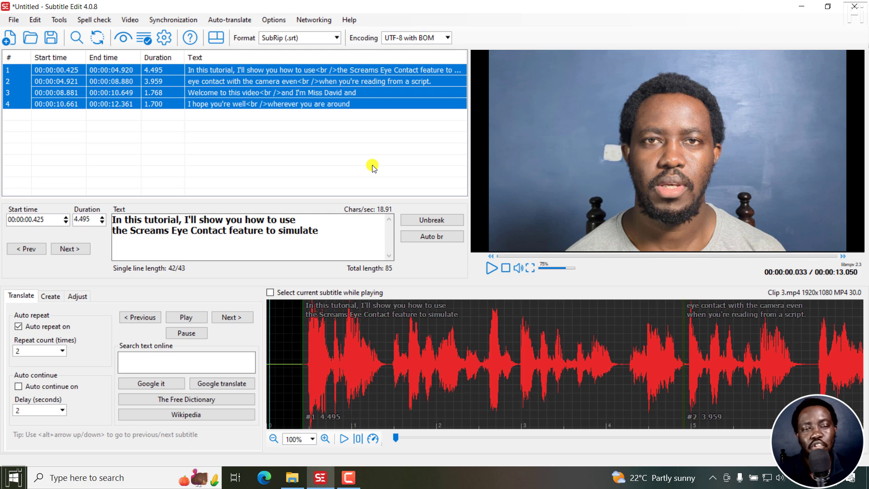
pyautogui.click(337, 38)
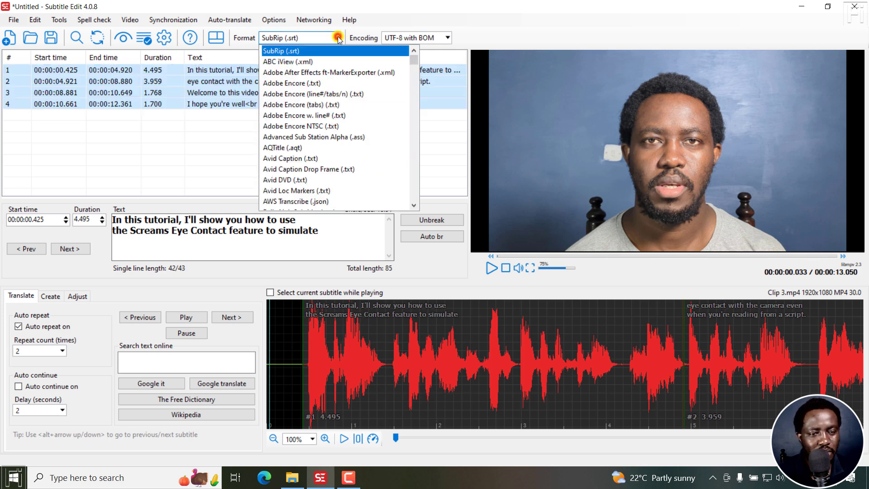
pyautogui.click(295, 137)
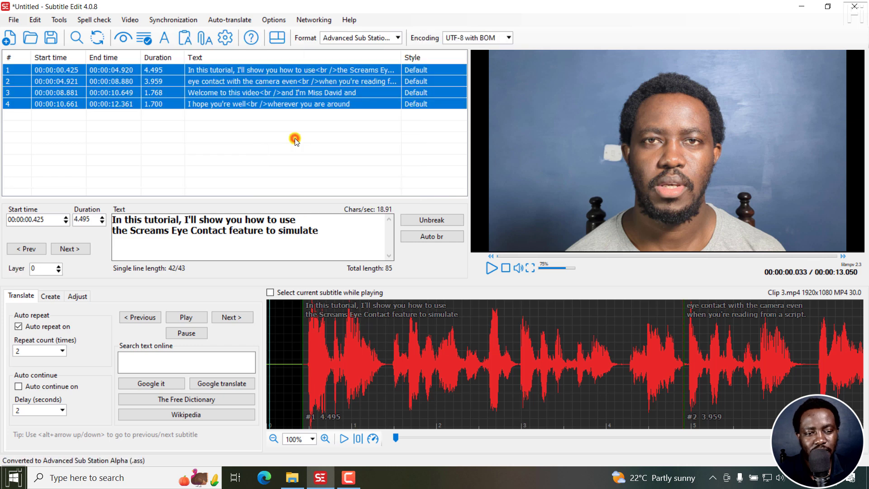
# Open the ASSA background box generator for the selected subtitle lines.
pyautogui.rightClick(216, 71)
pyautogui.moveTo(254, 104)
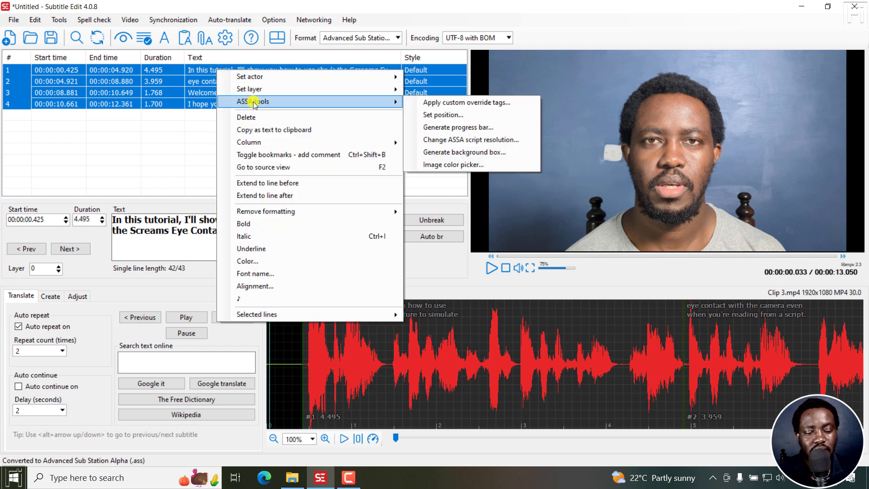
pyautogui.click(455, 153)
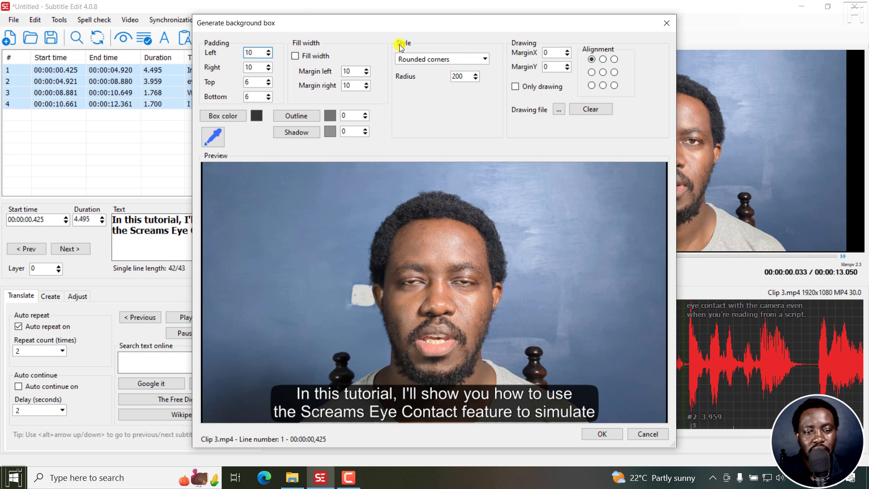
# Try the Square corners, Circle, Spikes and Bubbles styles on the subtitle background box preview.
pyautogui.click(487, 59)
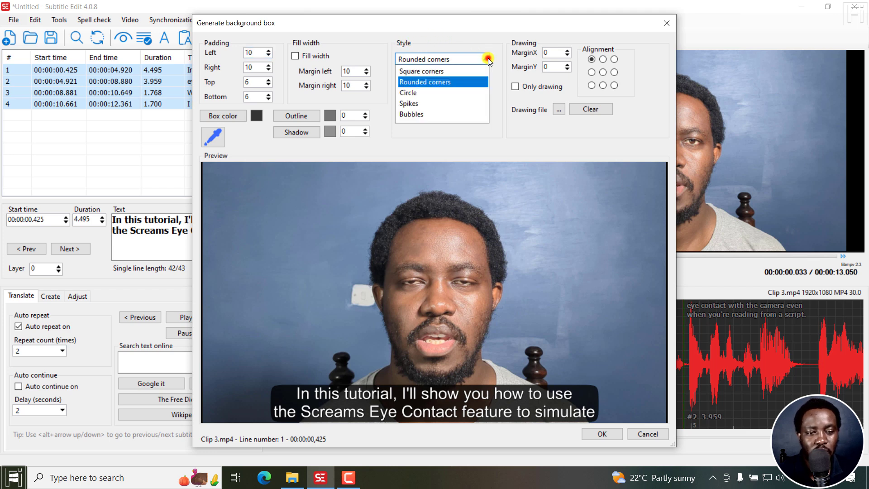
pyautogui.click(417, 72)
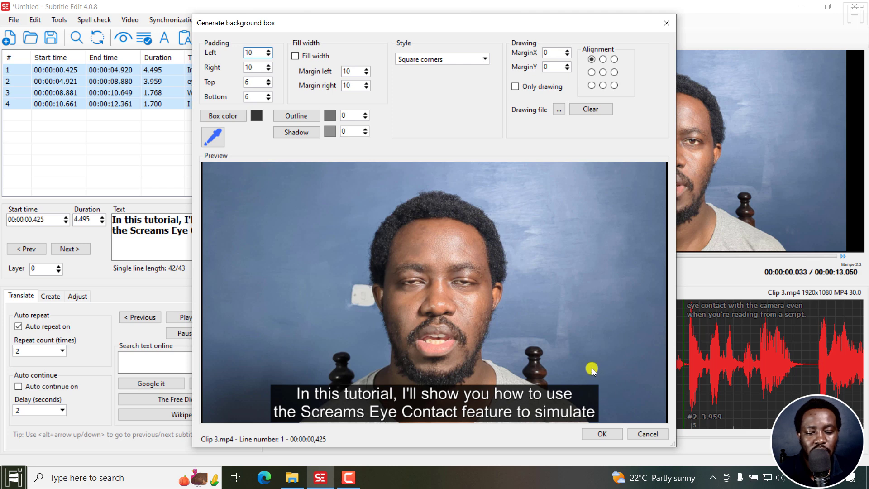
pyautogui.click(484, 60)
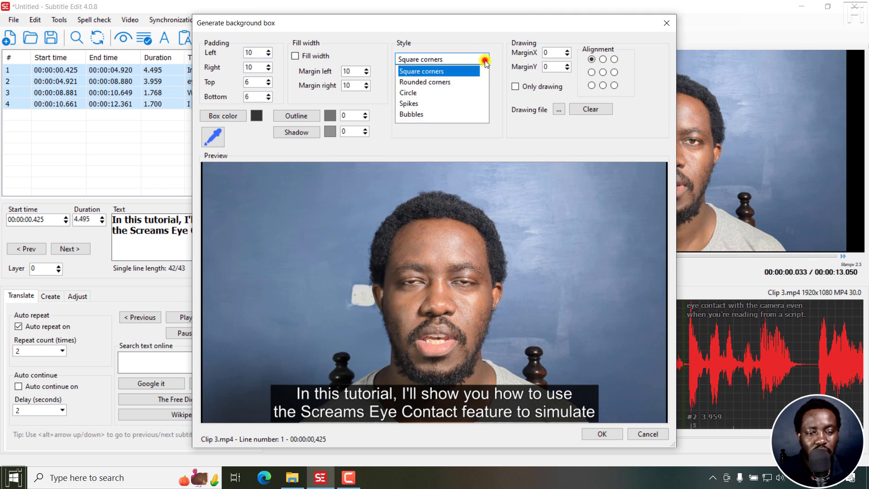
pyautogui.click(425, 93)
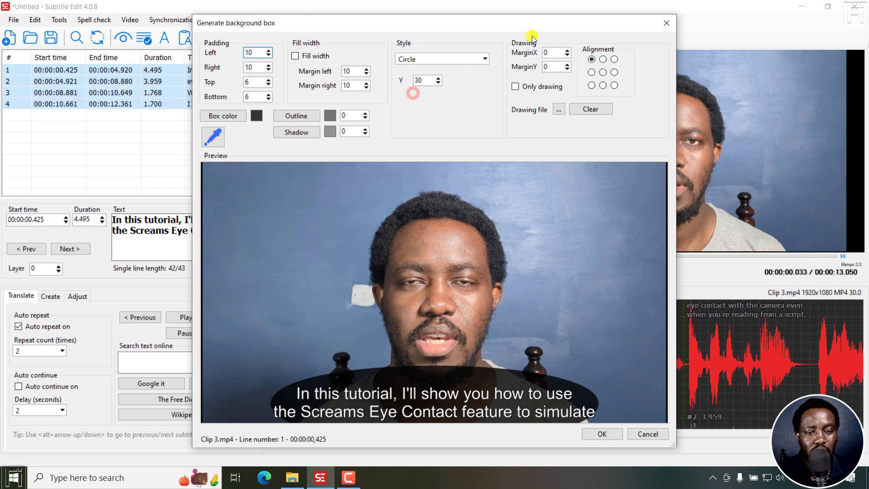
pyautogui.click(485, 60)
pyautogui.click(413, 104)
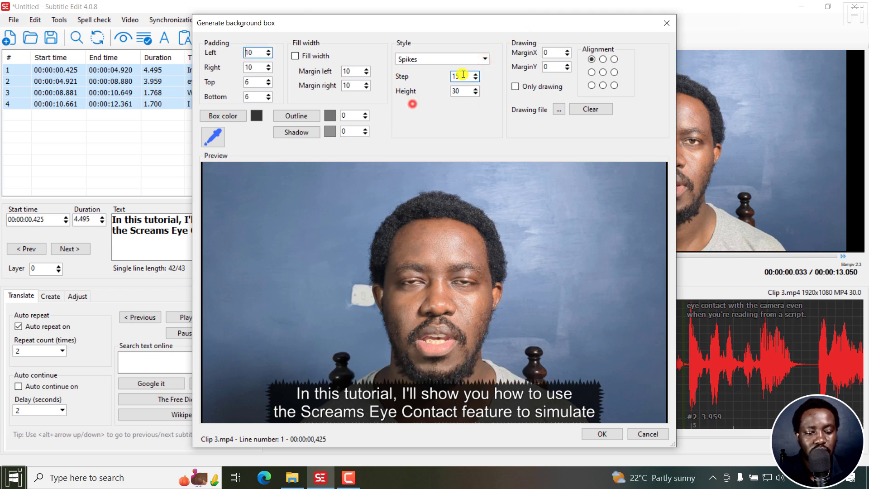
pyautogui.click(484, 59)
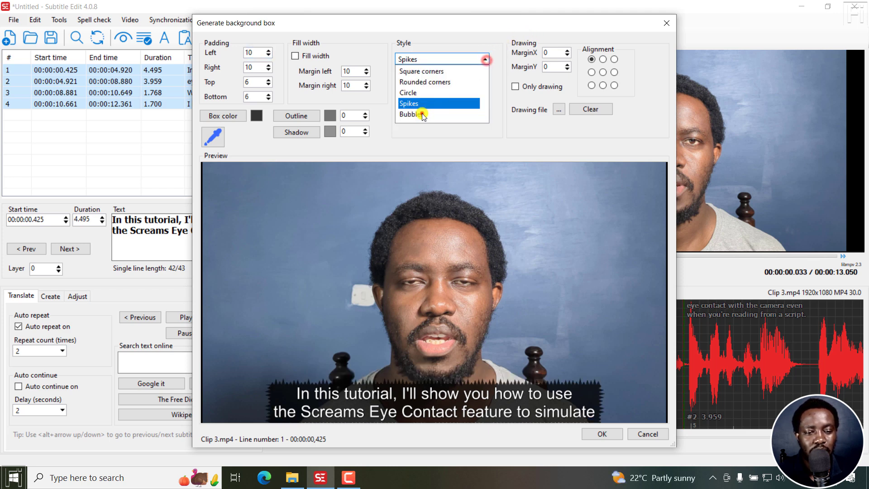
pyautogui.click(422, 114)
# Set the box style to Rounded corners and generate the background boxes for the subtitle lines.
pyautogui.click(486, 59)
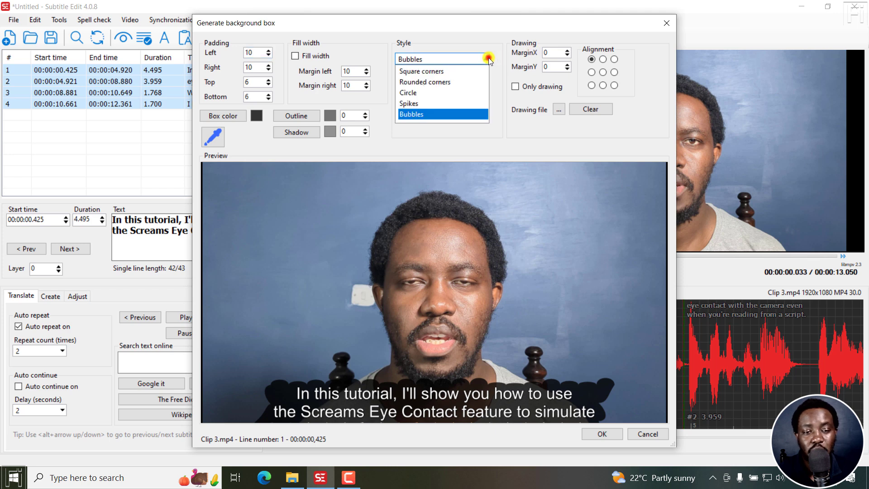
pyautogui.click(429, 83)
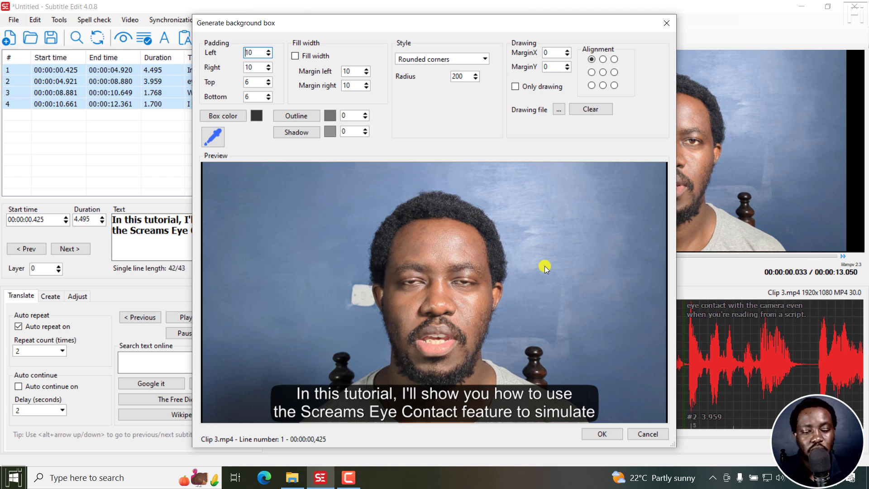
pyautogui.click(602, 433)
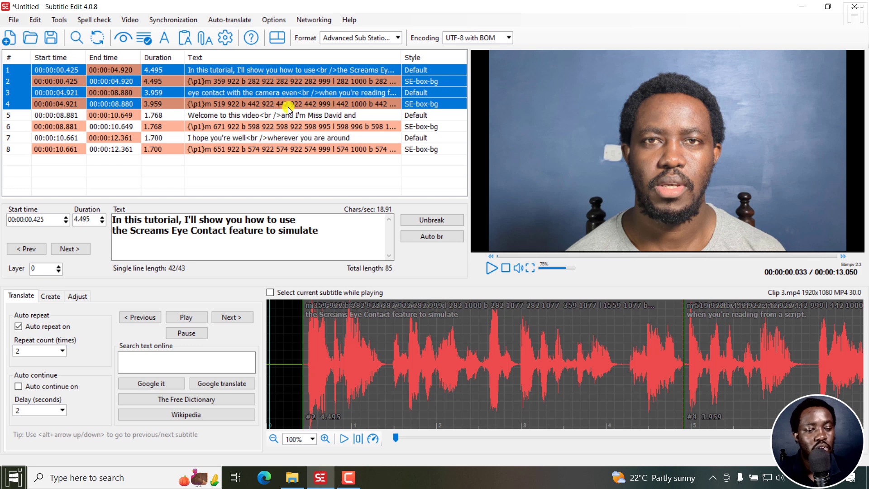
# Inspect the drawing code of the background box entries in lines 4 and 8.
pyautogui.click(253, 104)
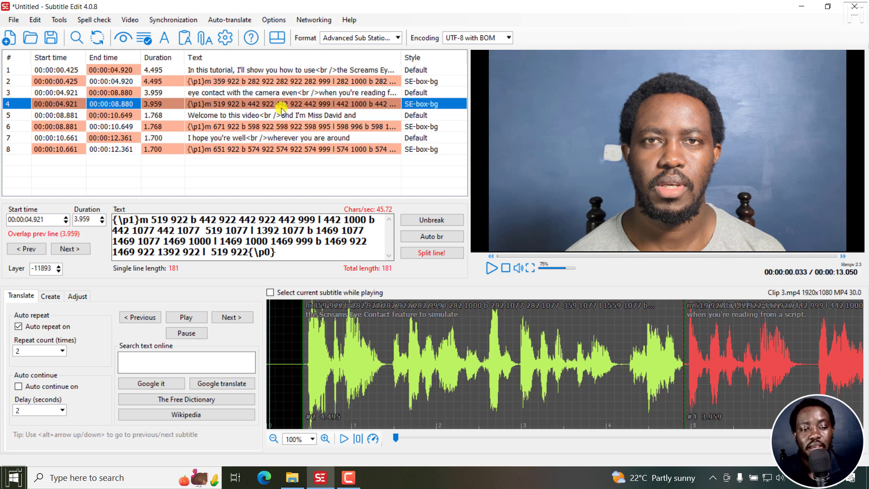
pyautogui.click(285, 150)
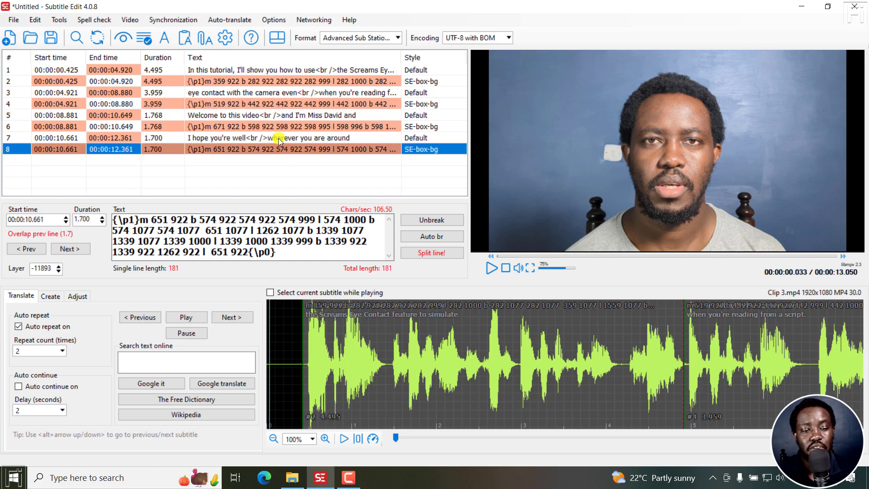
# Try generating rounded background boxes with a radius of 70 for all lines, and undo that generation.
pyautogui.hotkey('ctrl', 'a')
pyautogui.rightClick(279, 142)
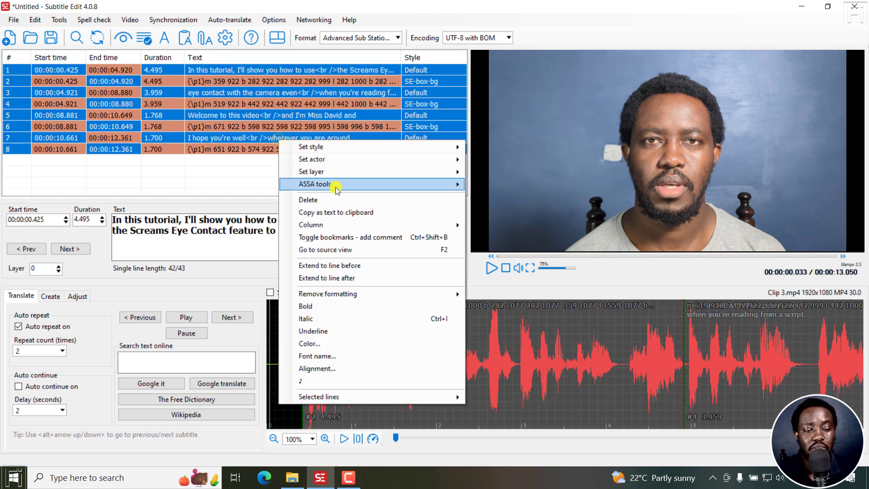
pyautogui.moveTo(376, 183)
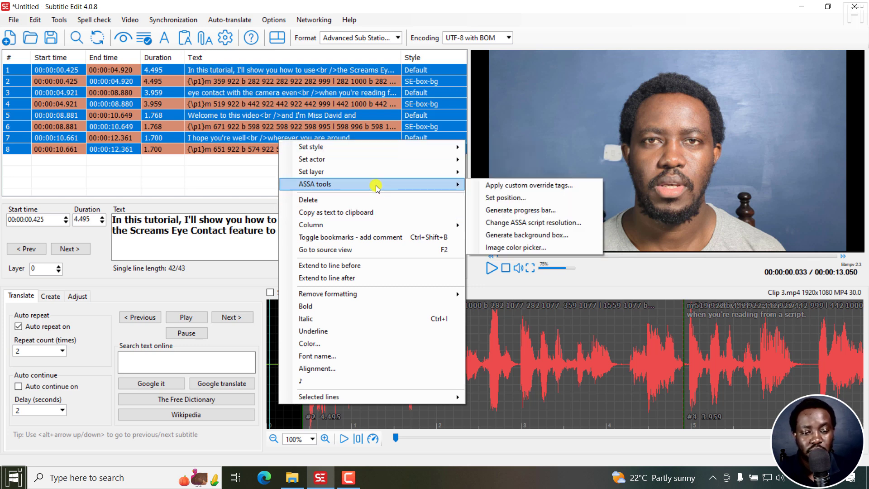
pyautogui.click(528, 235)
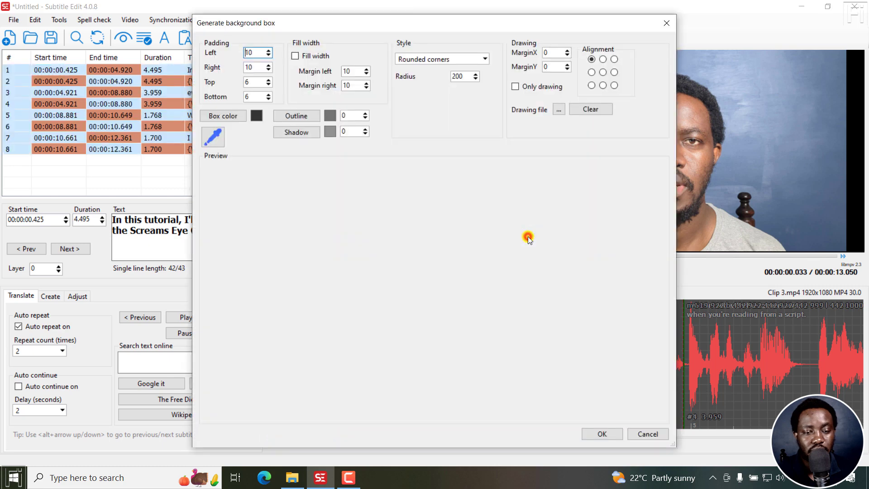
pyautogui.moveTo(467, 75); pyautogui.dragTo(447, 77)
pyautogui.write('70')
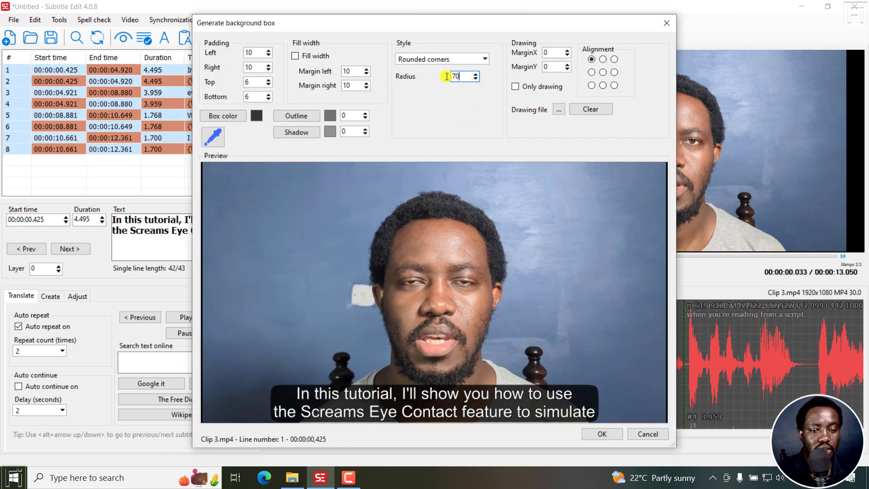
pyautogui.press('Return')
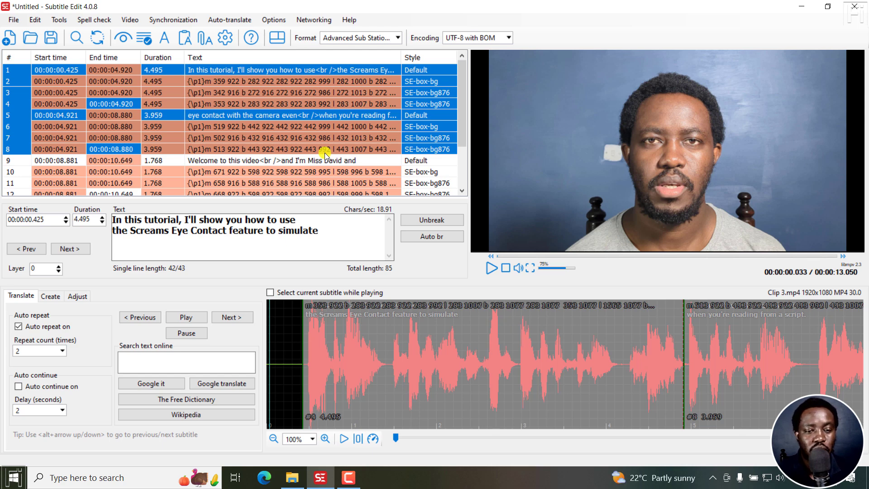
pyautogui.hotkey('ctrl', 'z')
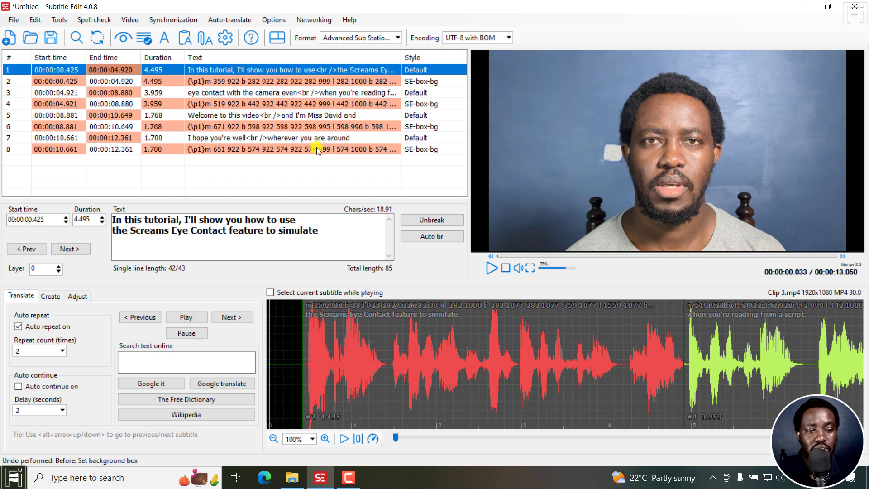
# Show the first subtitle line in the video preview and open the settings for generating a video with burned-in subtitles.
pyautogui.click(241, 70)
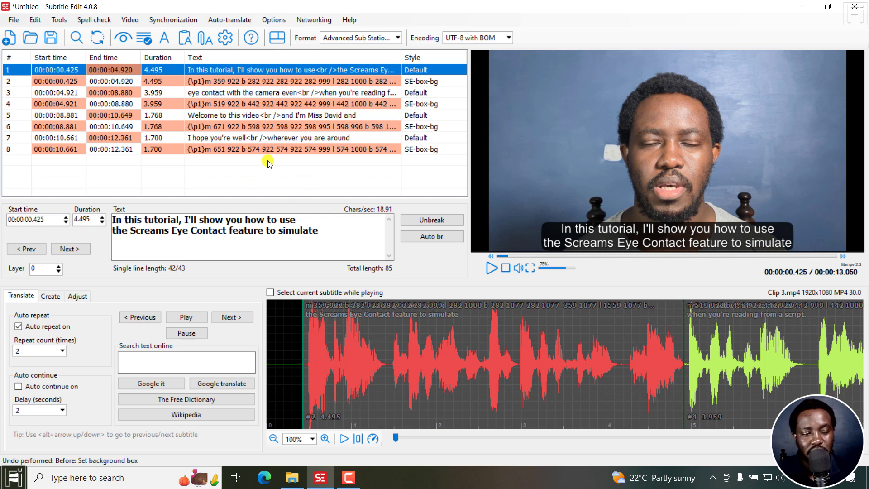
pyautogui.click(136, 20)
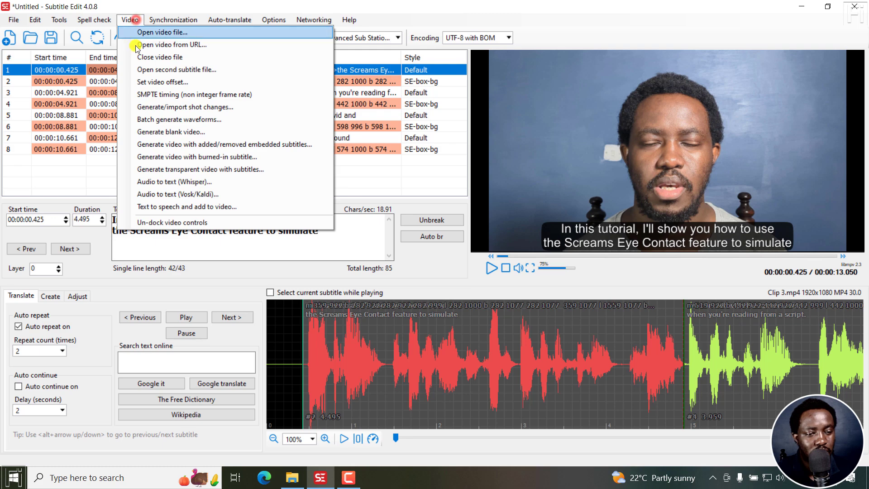
pyautogui.click(174, 159)
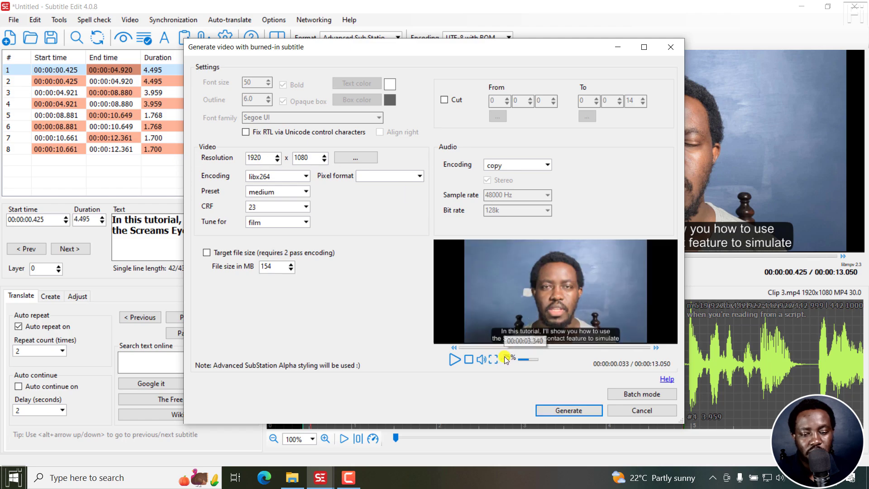
# Examine the boxed subtitles full screen at several points of the burned-in video preview, and return to the generation settings.
pyautogui.click(492, 358)
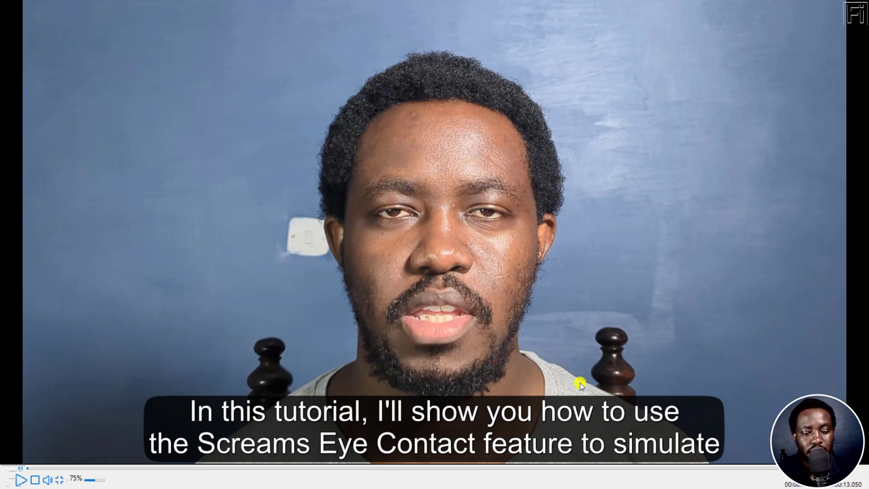
pyautogui.click(318, 468)
pyautogui.click(392, 471)
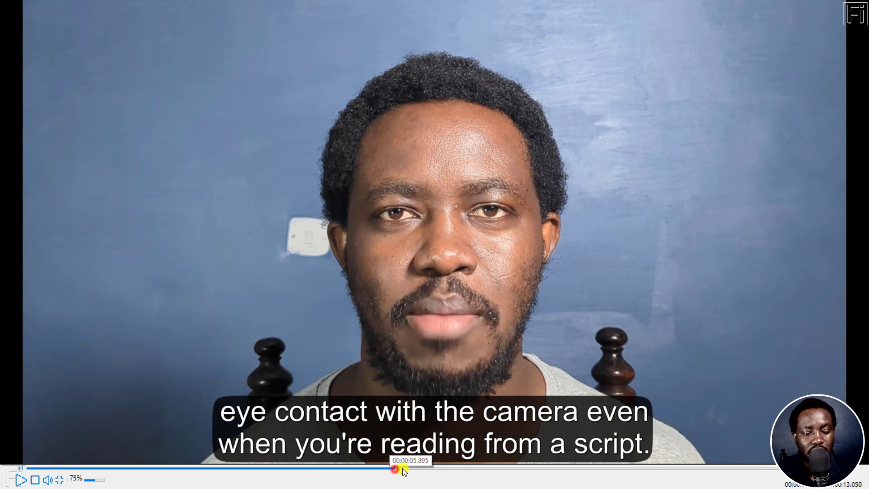
pyautogui.click(534, 469)
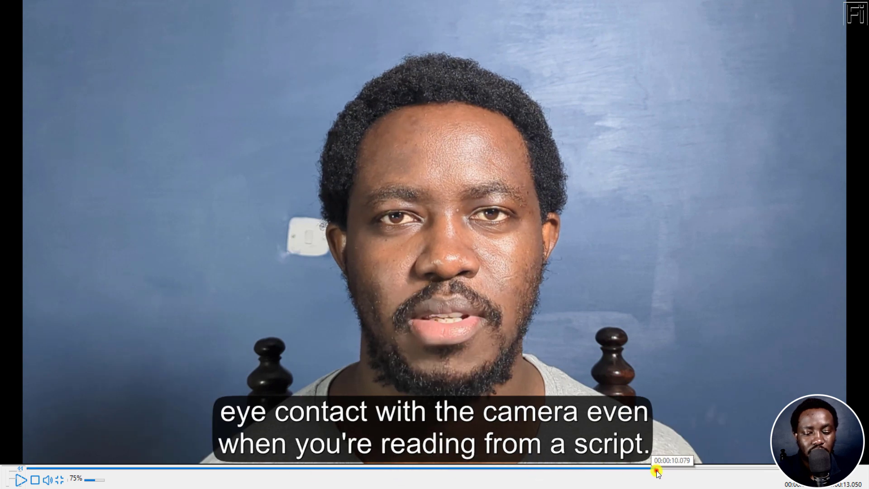
pyautogui.click(655, 470)
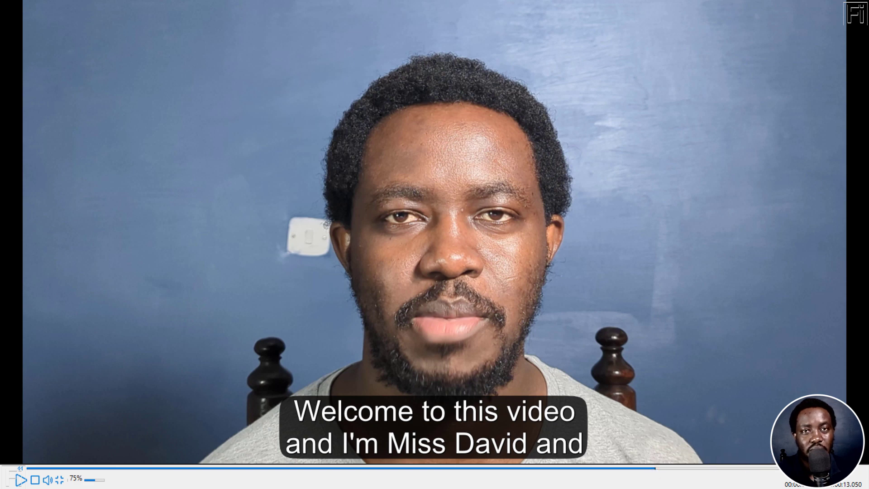
pyautogui.press('Escape')
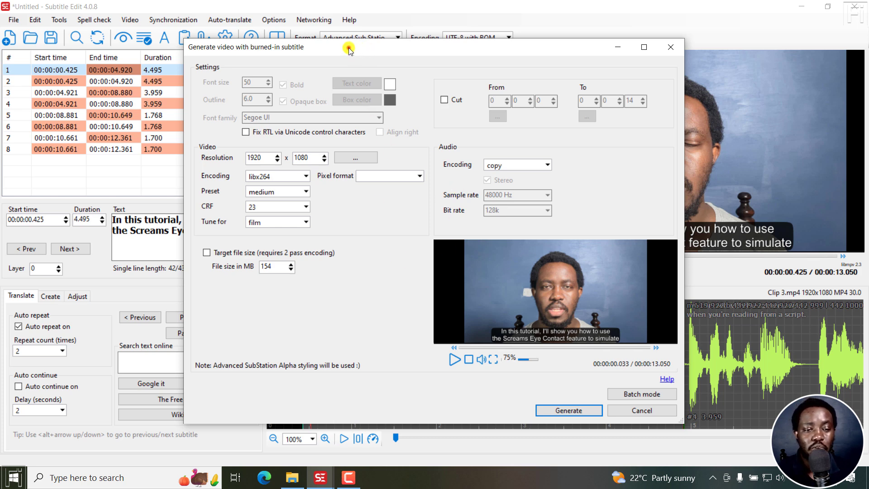
# Generate the video with burned-in subtitles and save it as Clip 3_burn-in_1920x1080_x264.mp4 in the Filmora 14 - Tutorial folder.
pyautogui.moveTo(350, 47); pyautogui.dragTo(346, 99)
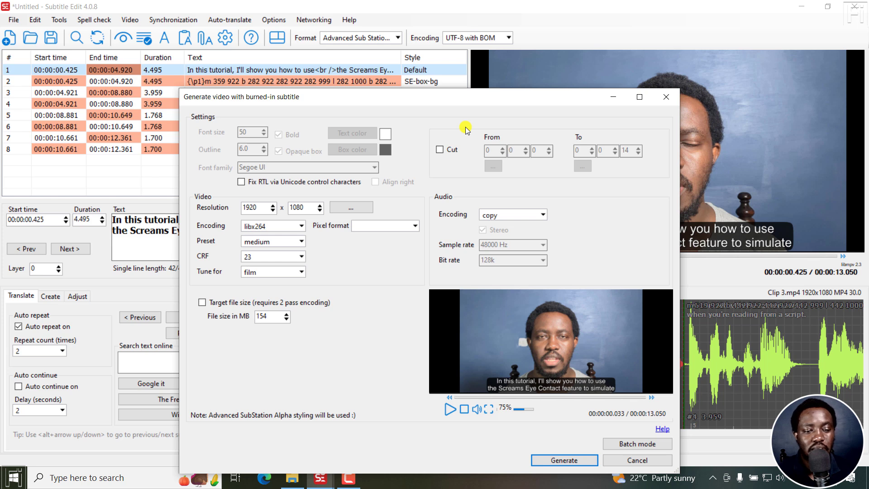
pyautogui.moveTo(467, 96); pyautogui.dragTo(496, 26)
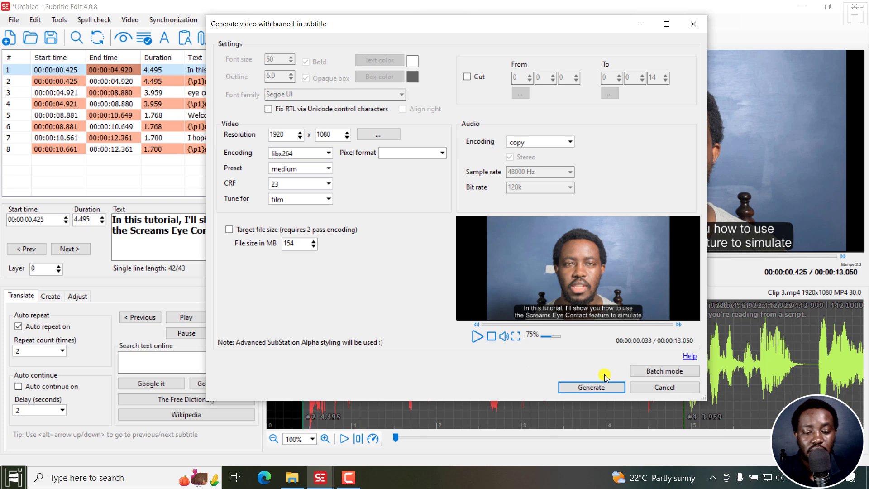
pyautogui.click(582, 388)
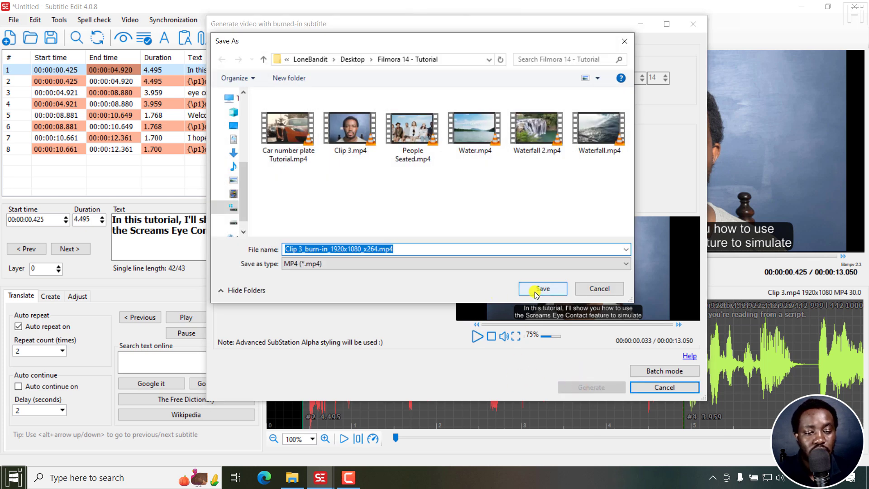
pyautogui.click(536, 292)
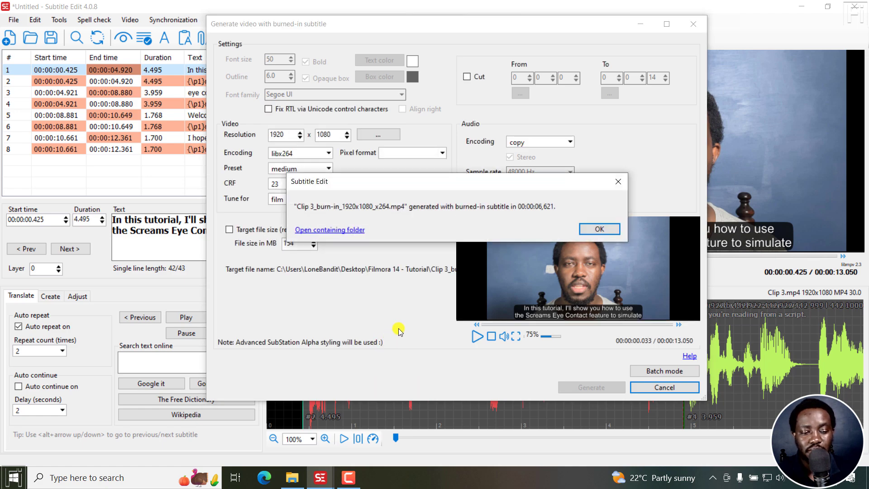
# Open the folder containing the generated video and play Clip 3_burn-in_1920x1080_x264.mp4 in VLC media player.
pyautogui.click(349, 230)
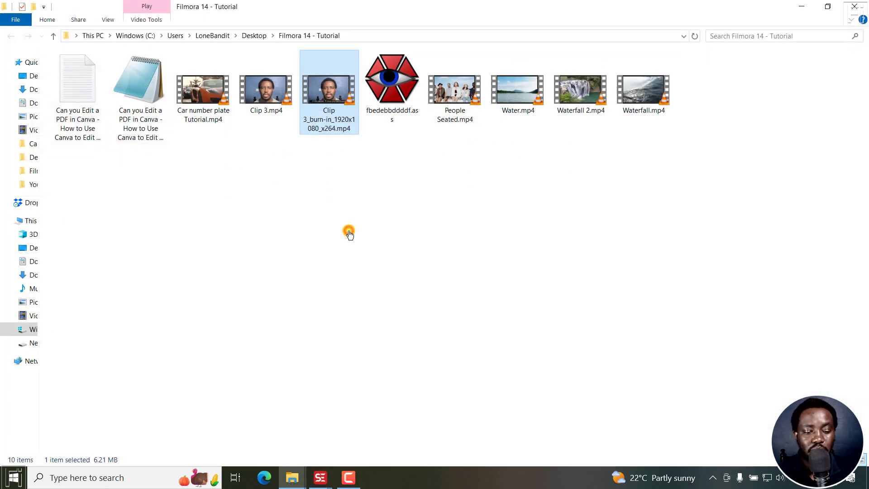
pyautogui.doubleClick(328, 108)
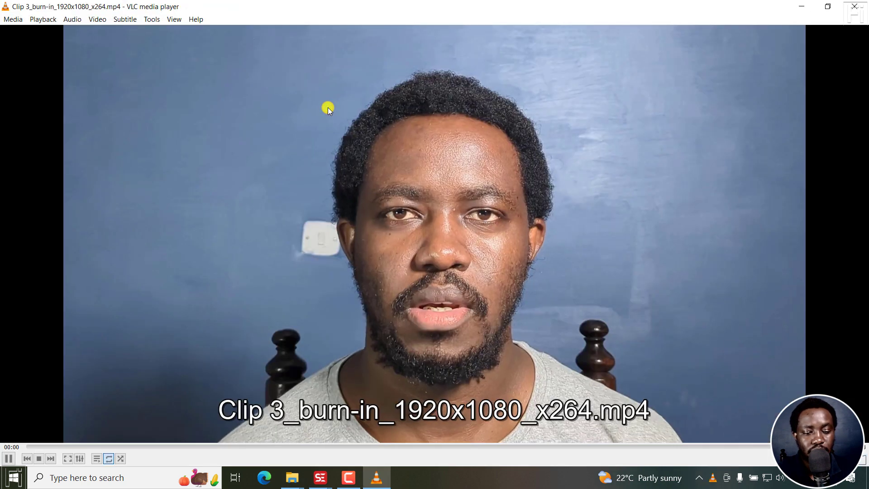